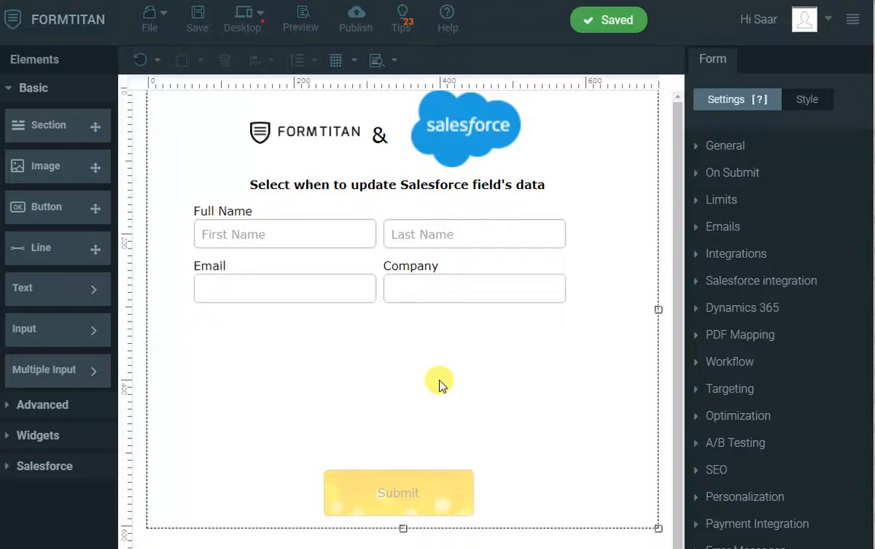
Add a mapping object for Lead to the form's Push to Salesforce integration
left_click(782, 282)
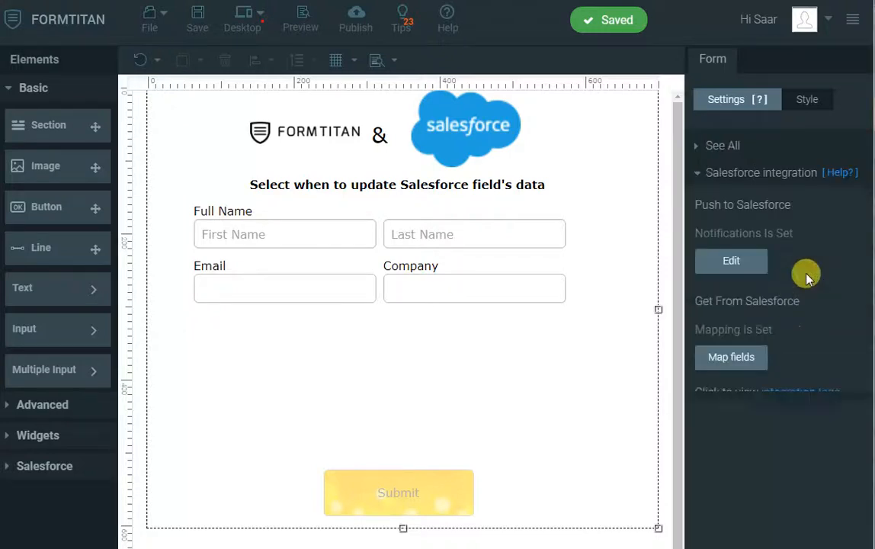
left_click(739, 262)
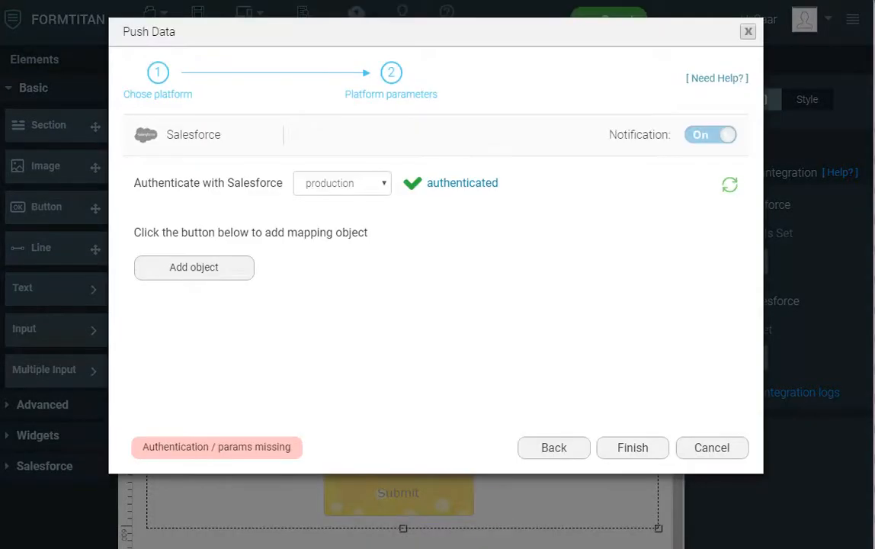
left_click(235, 273)
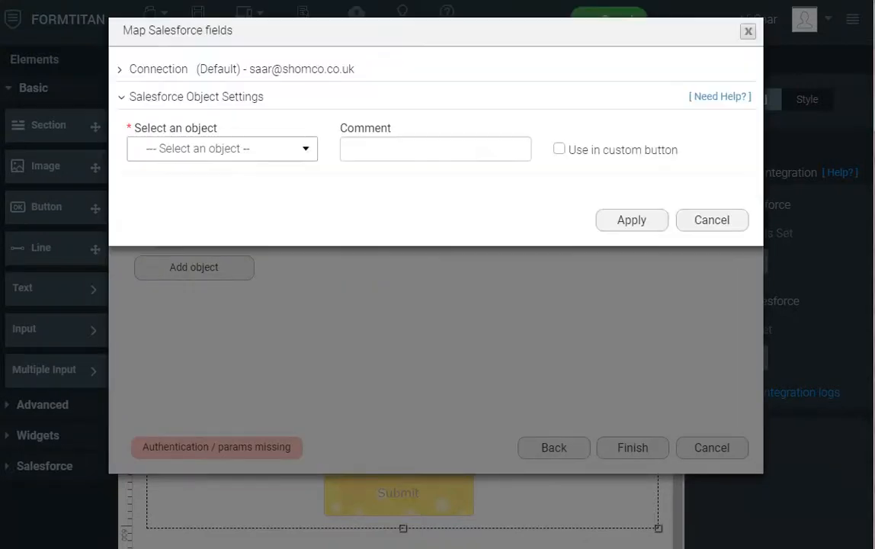
left_click(275, 157)
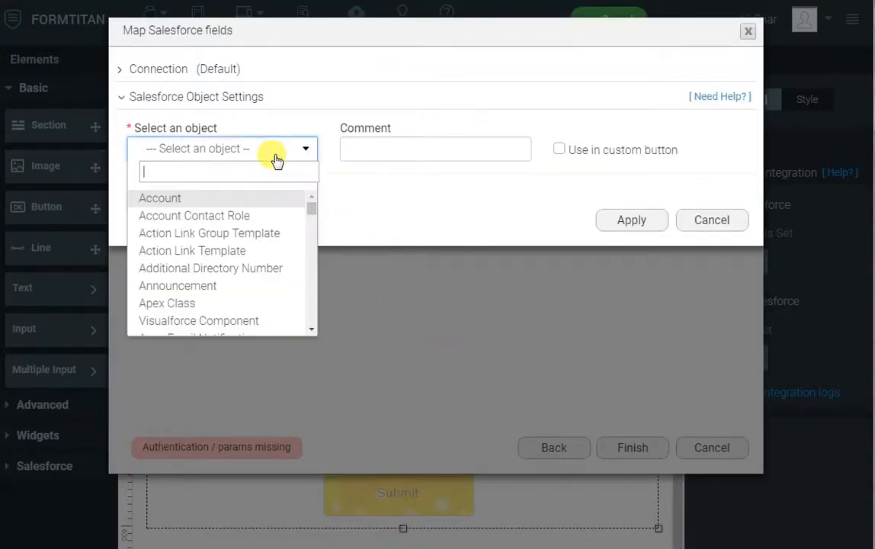
type("lead")
key("Return")
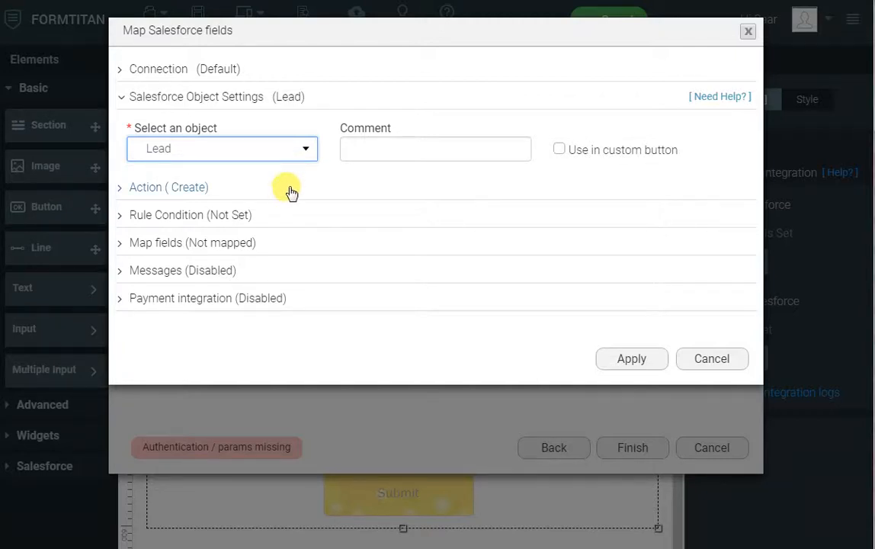
Map the Lead's Last Name to Full Name.Last Name and its First Name to Full Name.First Name
left_click(231, 242)
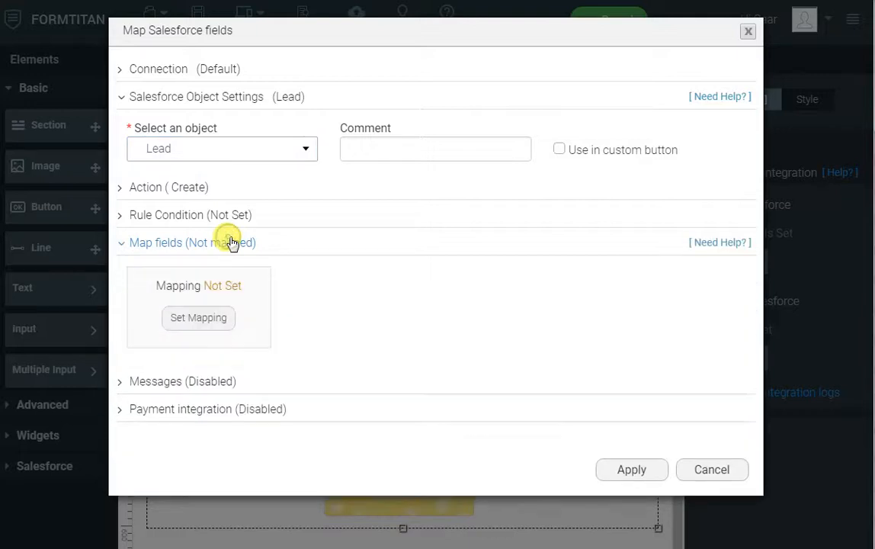
left_click(217, 324)
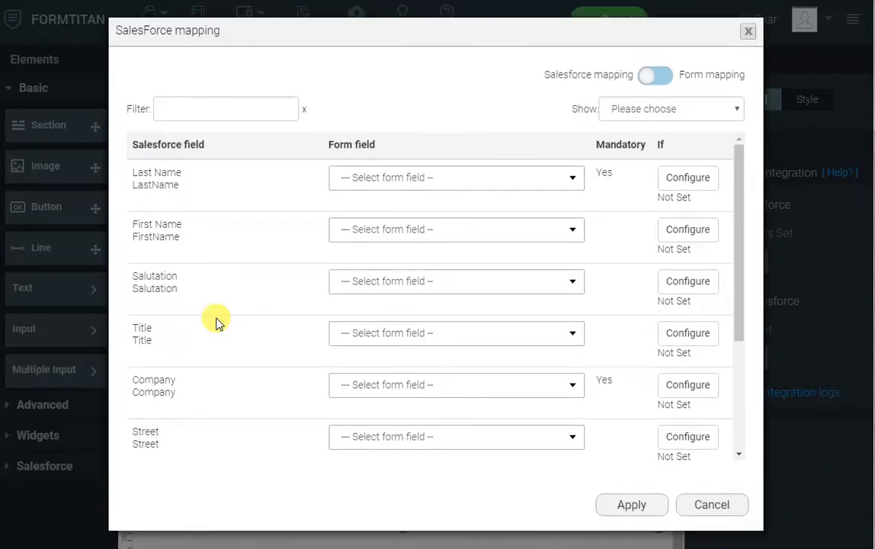
left_click(423, 183)
type("la")
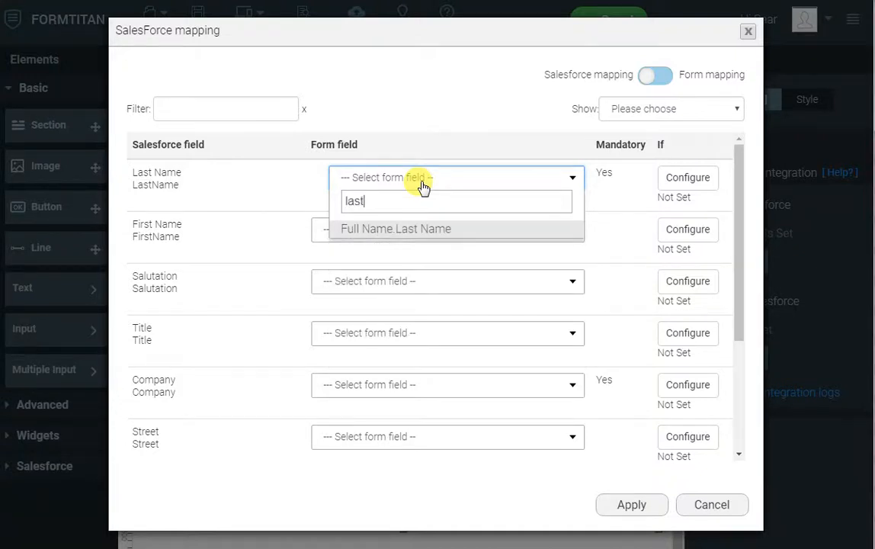
type("st")
key("Return")
key("Tab")
key("Tab")
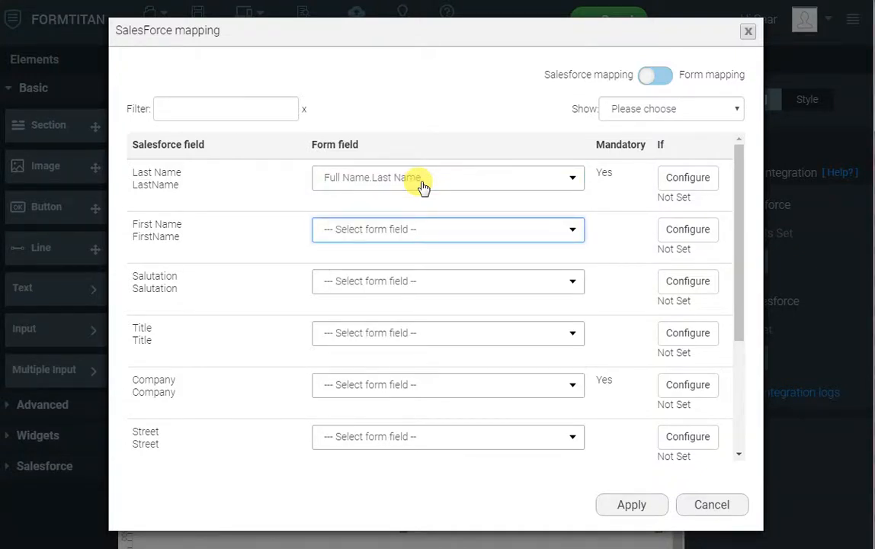
type("fir")
key("Return")
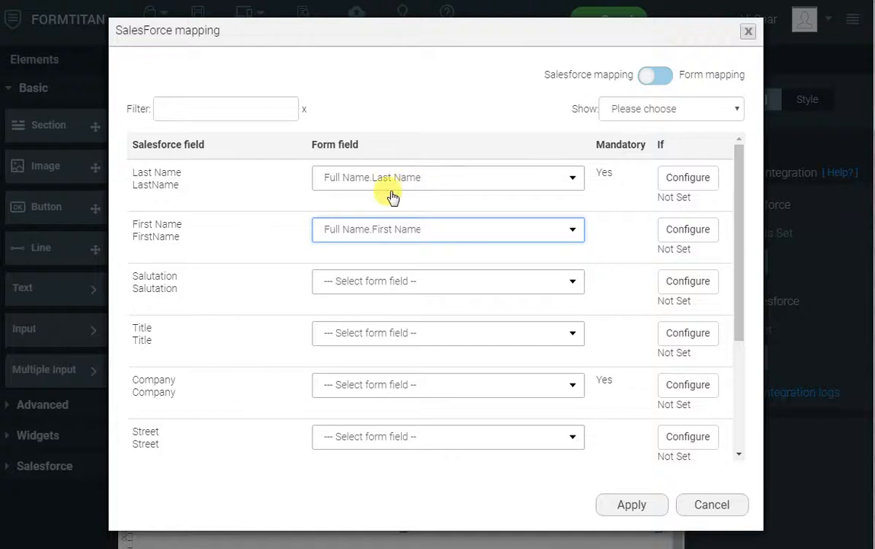
Filter the Salesforce fields by "emai" and map the Lead's Email to the form's Email field
left_click(260, 112)
type("emai")
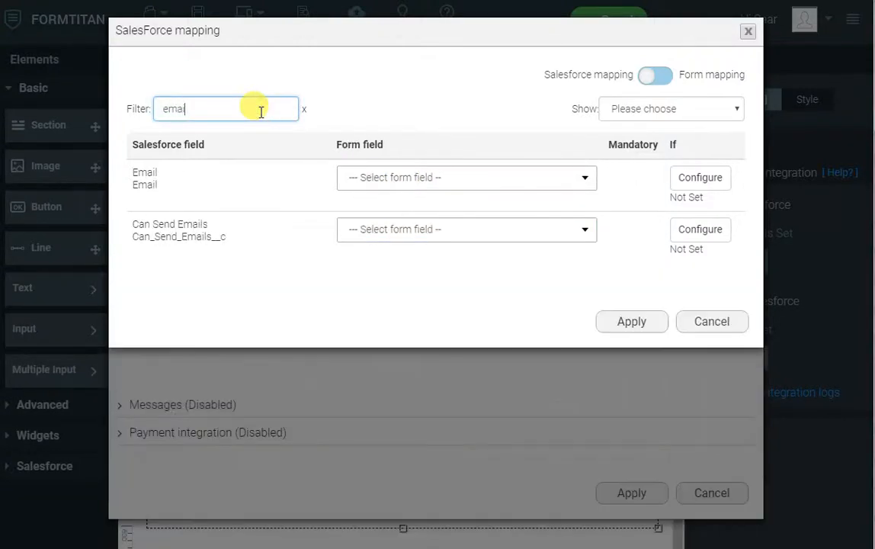
left_click(403, 186)
type("email")
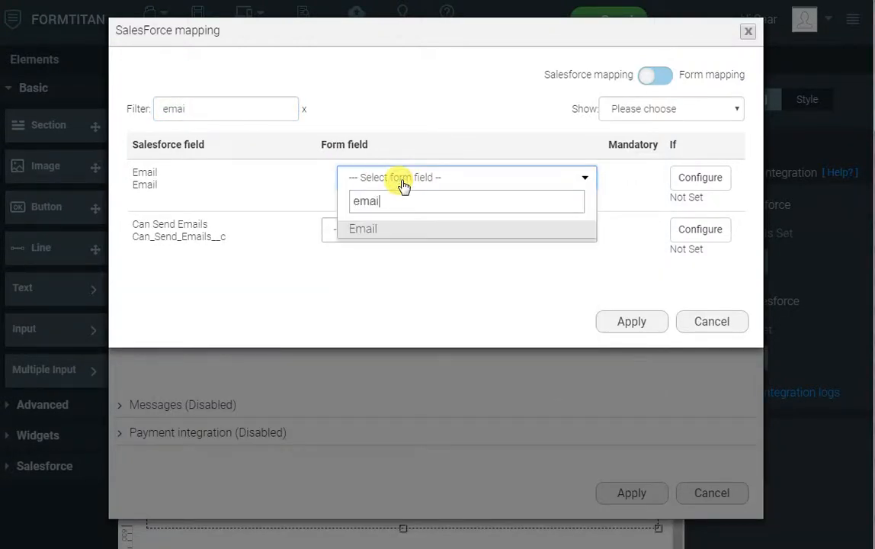
key("Return")
Filter the Salesforce fields by "comp" and map the Lead's Company to the form's Company field
left_click_drag(247, 114, 74, 112)
type("c")
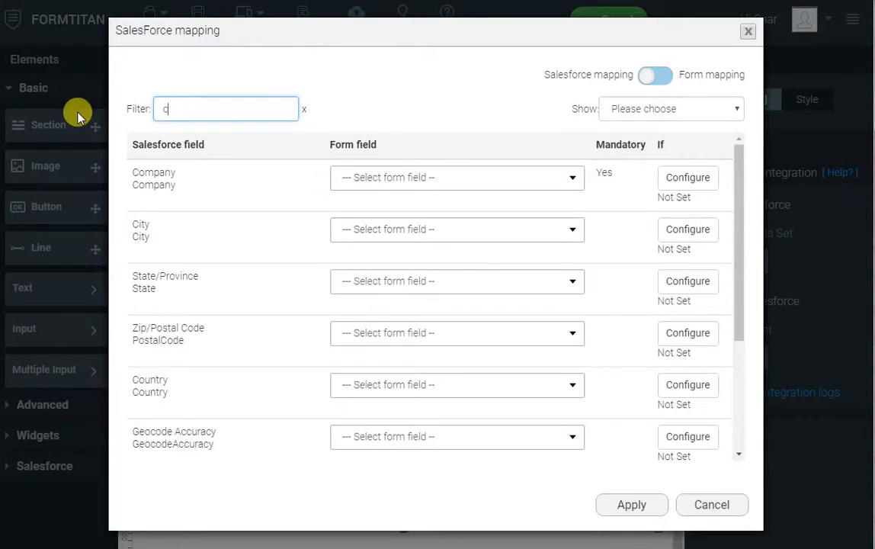
type("omp")
left_click(407, 178)
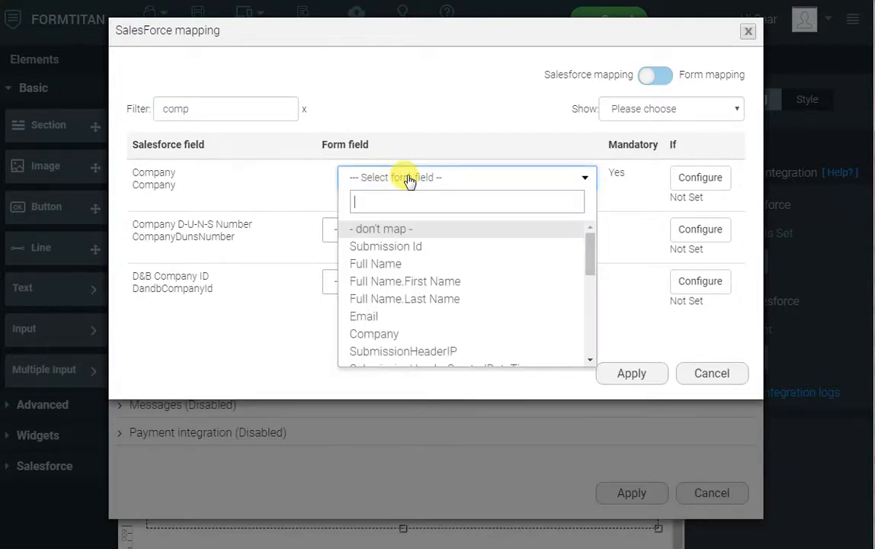
type("co")
key("Return")
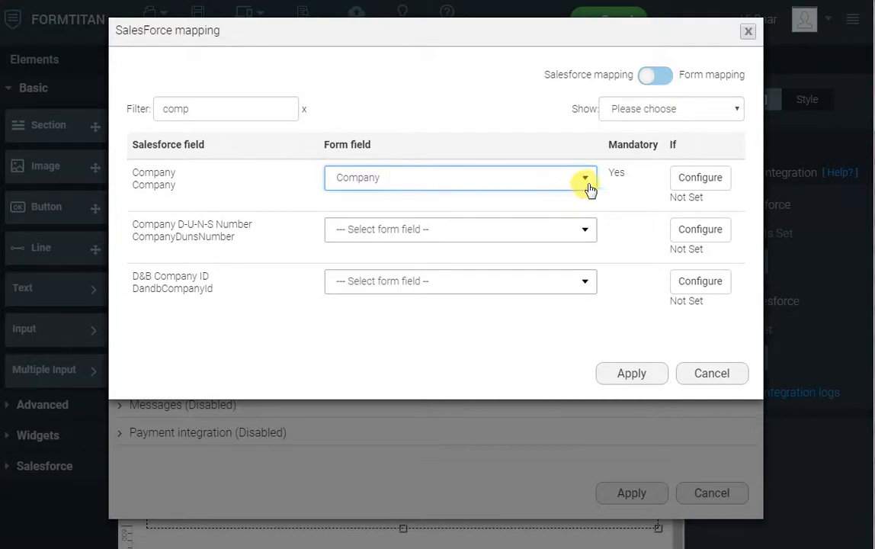
Set "Demo Company" as the Company mapping's value when the original is empty, then apply the Lead mapping and finish the push setup
left_click(699, 183)
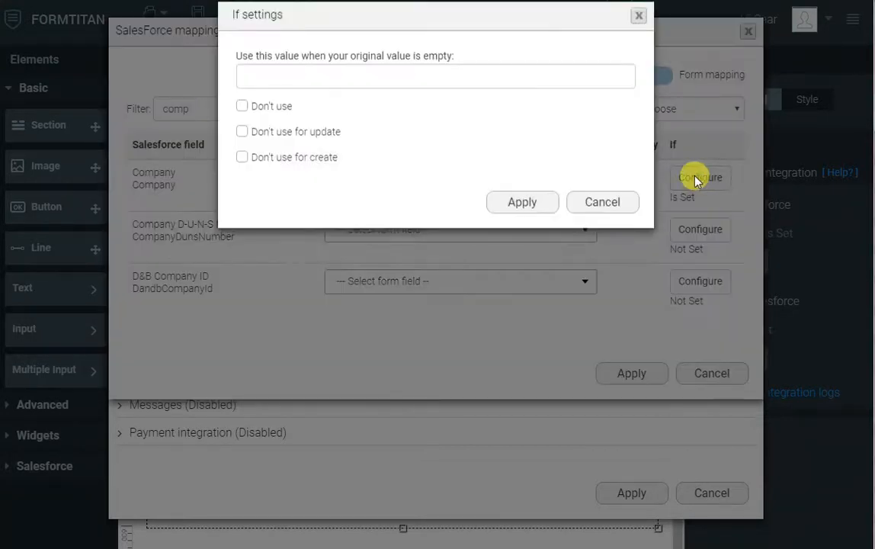
left_click(425, 87)
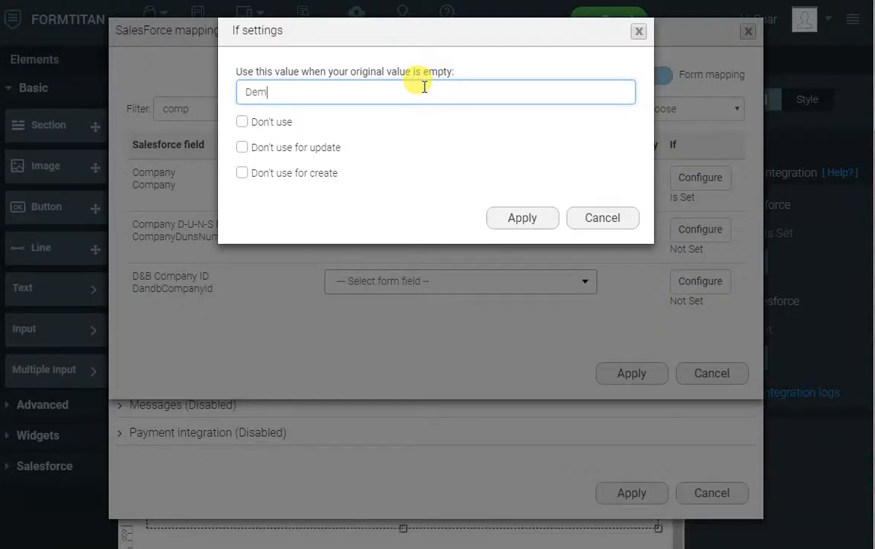
type("Demo Company")
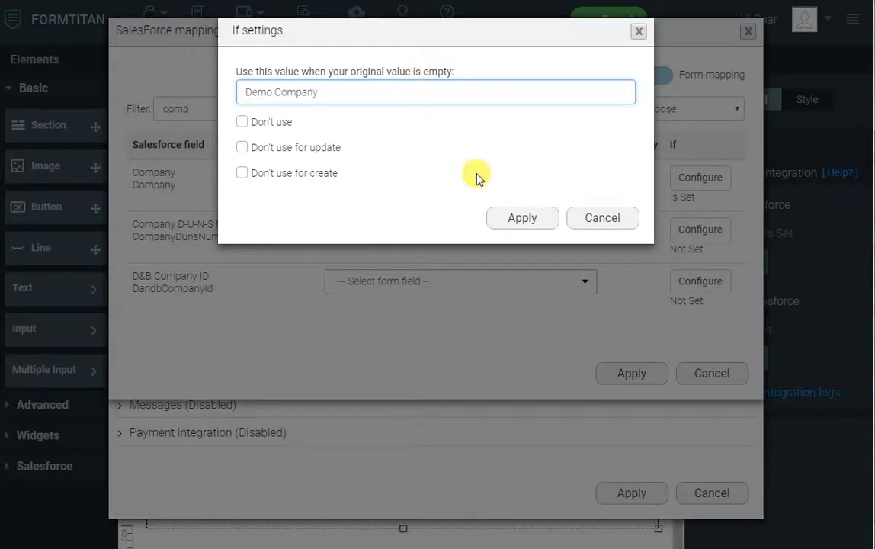
left_click(523, 221)
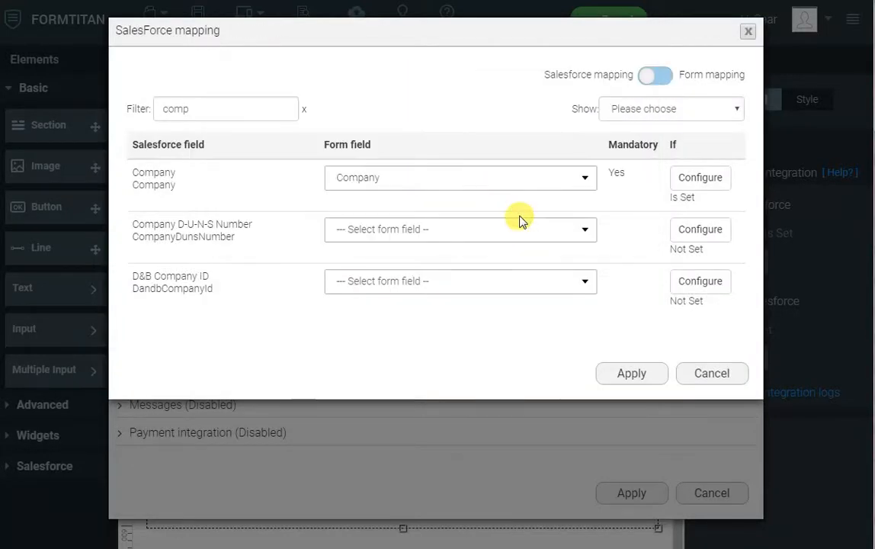
left_click(630, 376)
left_click(640, 495)
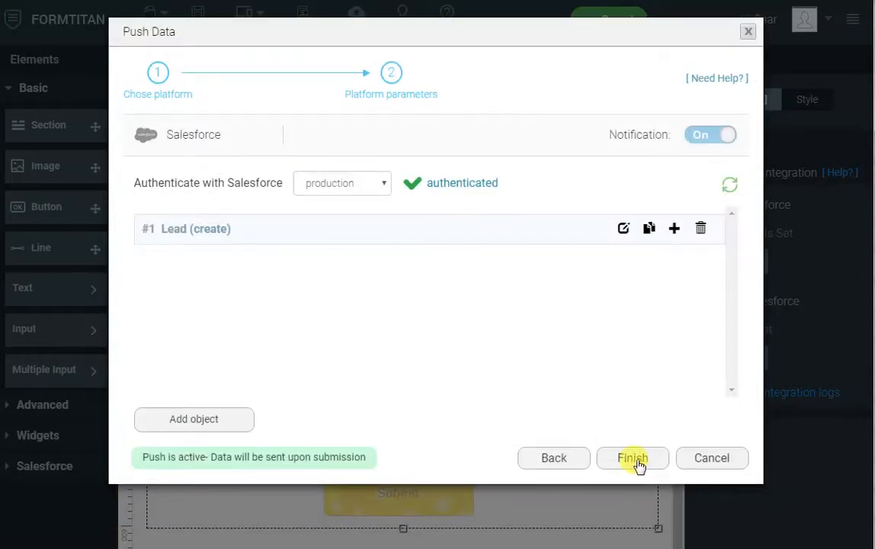
left_click(636, 457)
View the published form and submit it with first name "dont", last name "use" and a test e-mail, leaving Company empty
left_click(355, 29)
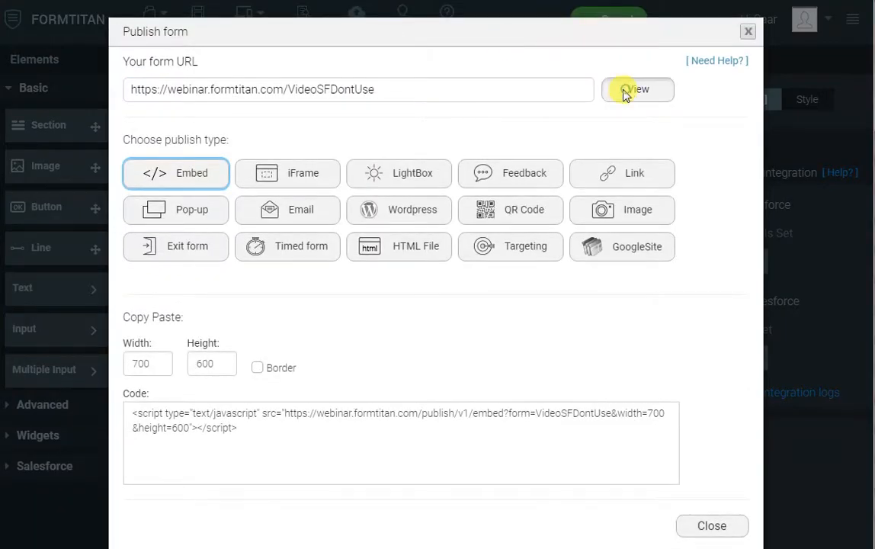
left_click(625, 91)
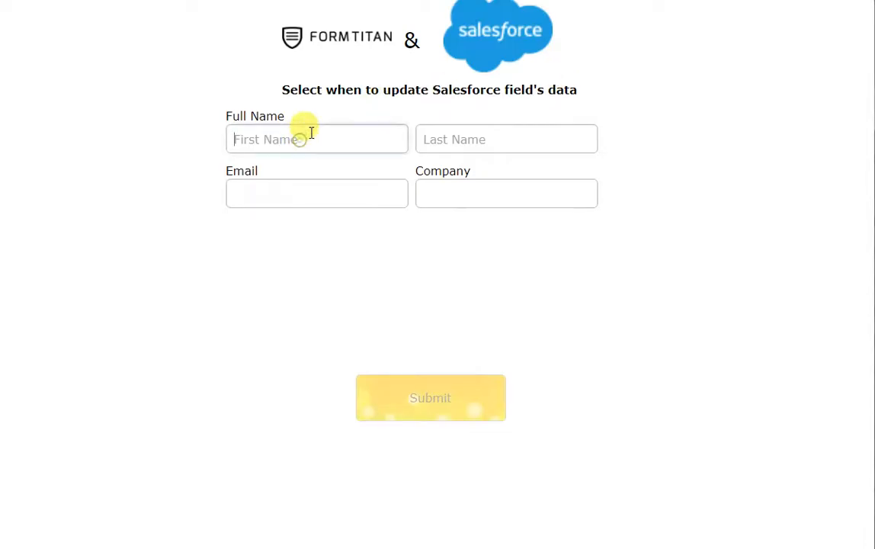
left_click(311, 132)
type("do")
key("Tab")
type("u")
key("Tab")
type("dont@")
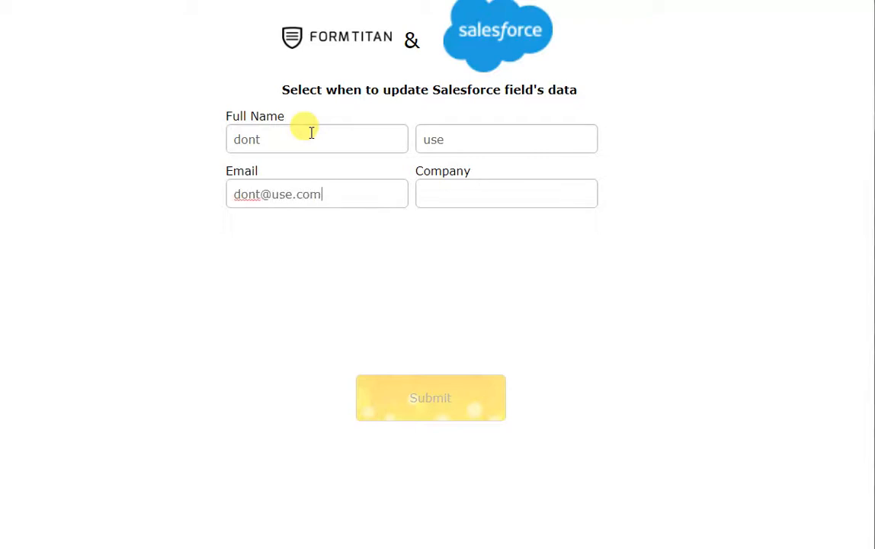
left_click(429, 395)
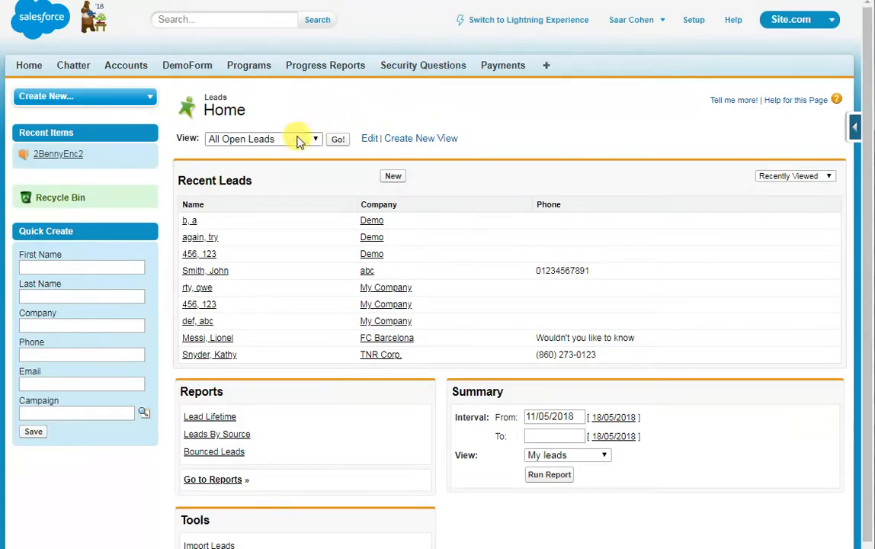
In Salesforce, open the submitted "dont use" lead from the All Open Leads view and delete it
left_click(293, 139)
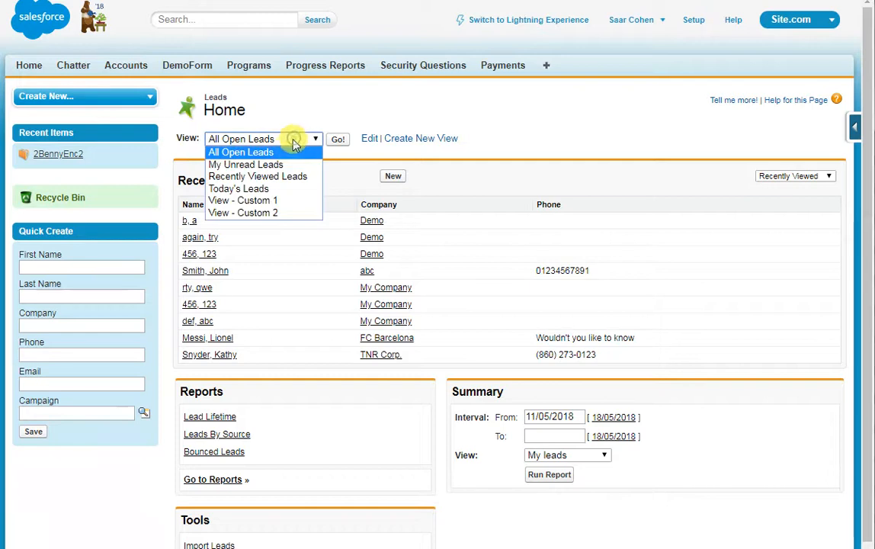
left_click(288, 153)
left_click(337, 138)
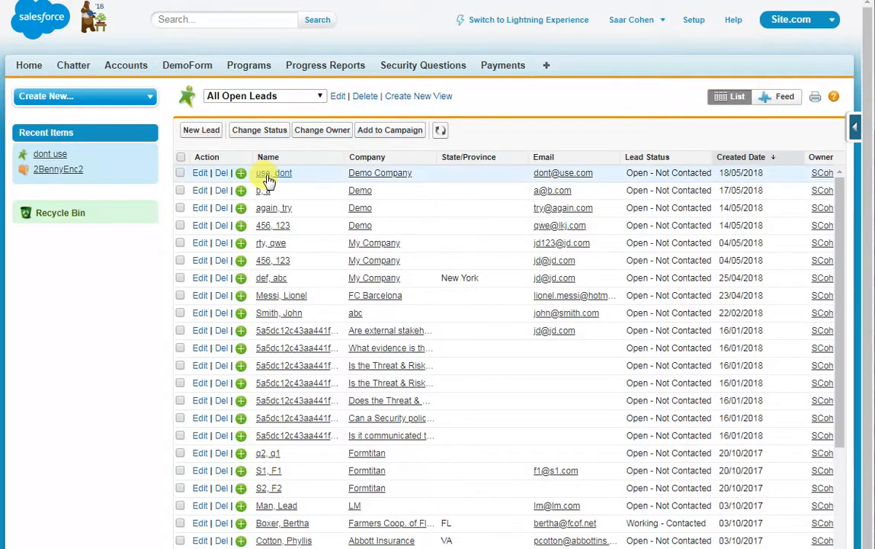
left_click(268, 174)
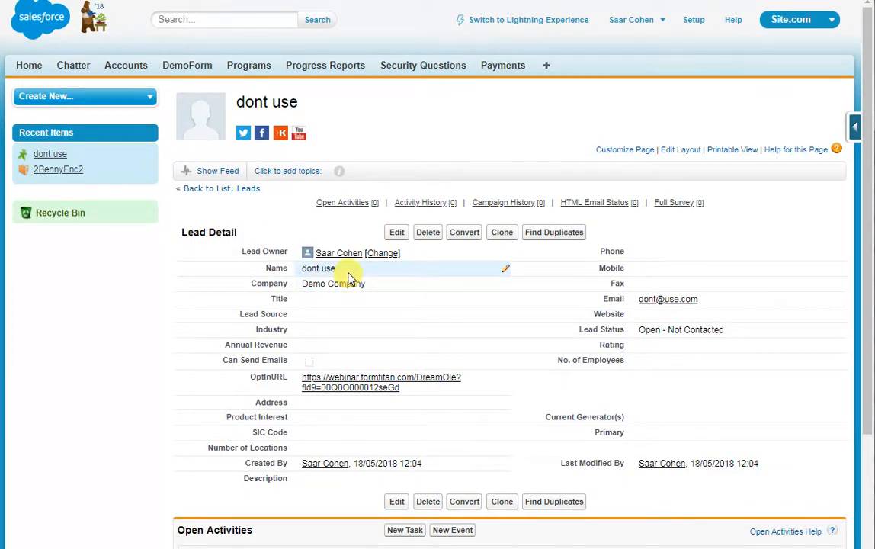
left_click(429, 236)
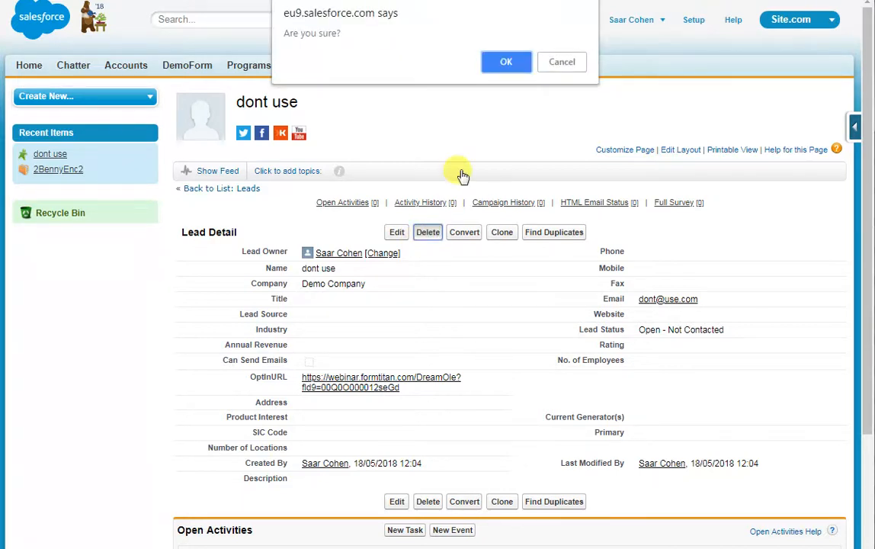
left_click(506, 61)
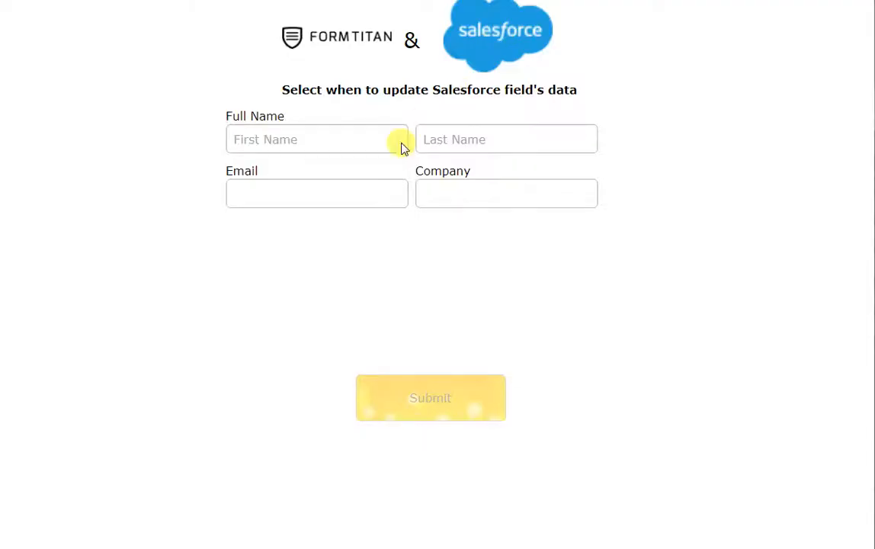
Return to the published form and submit first name "dont", last name "use", the test e-mail and company "DontUse"
left_click(381, 138)
type("d")
key("Tab")
type("us")
key("Tab")
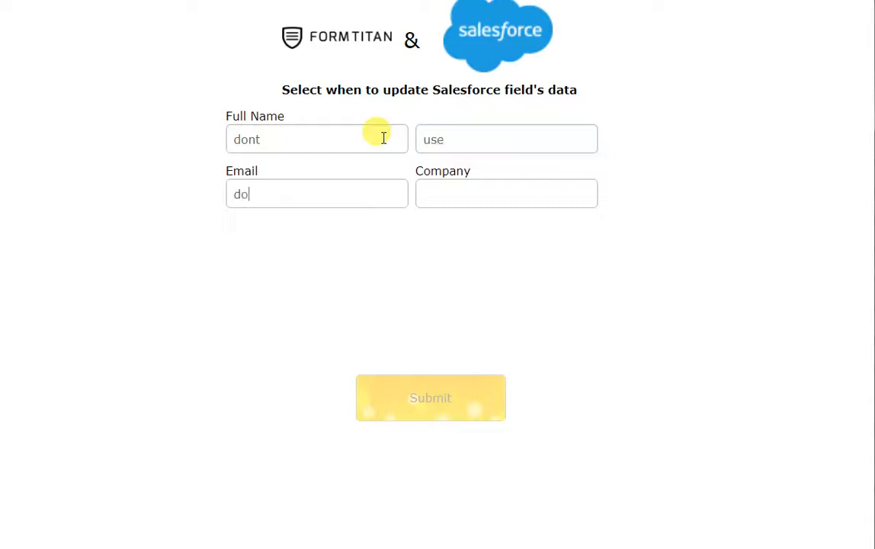
type("dont@use.com")
key("Tab")
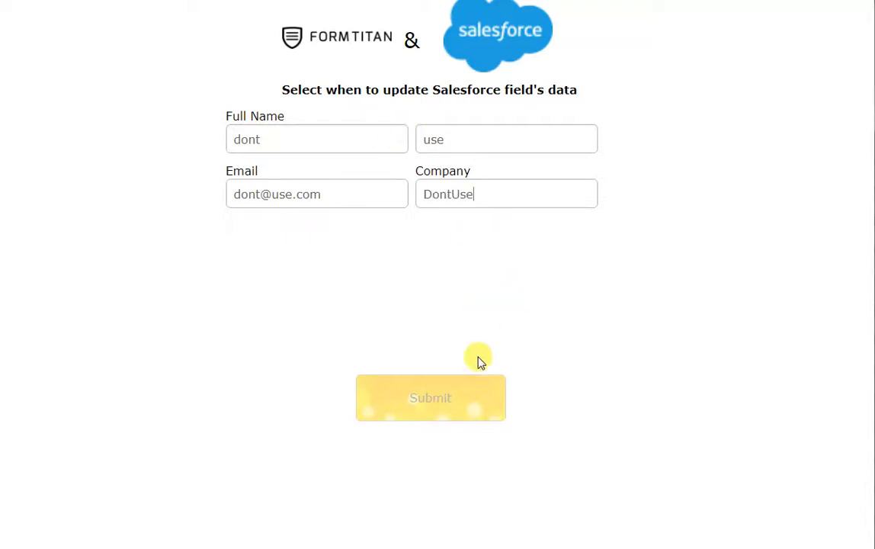
left_click(471, 385)
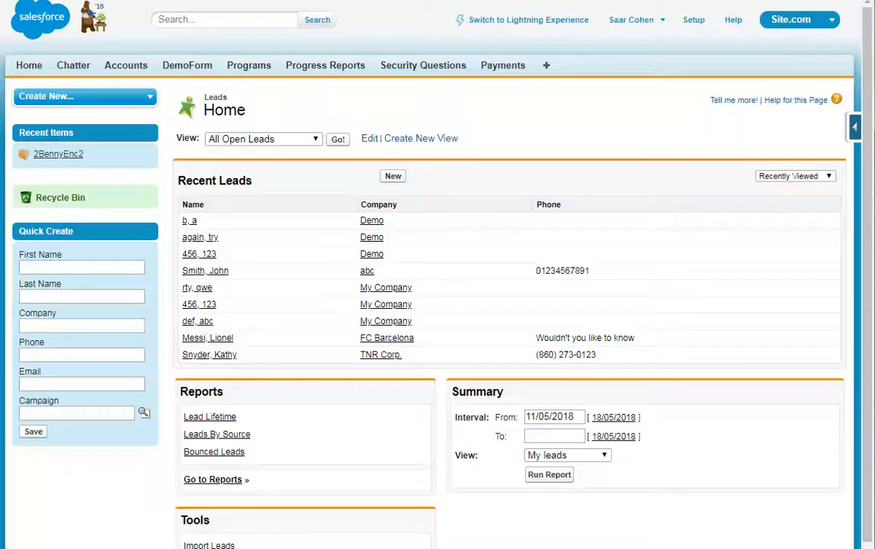
Refresh the Salesforce Leads home page and open the newly submitted "dont use" lead to check its company
key("F5")
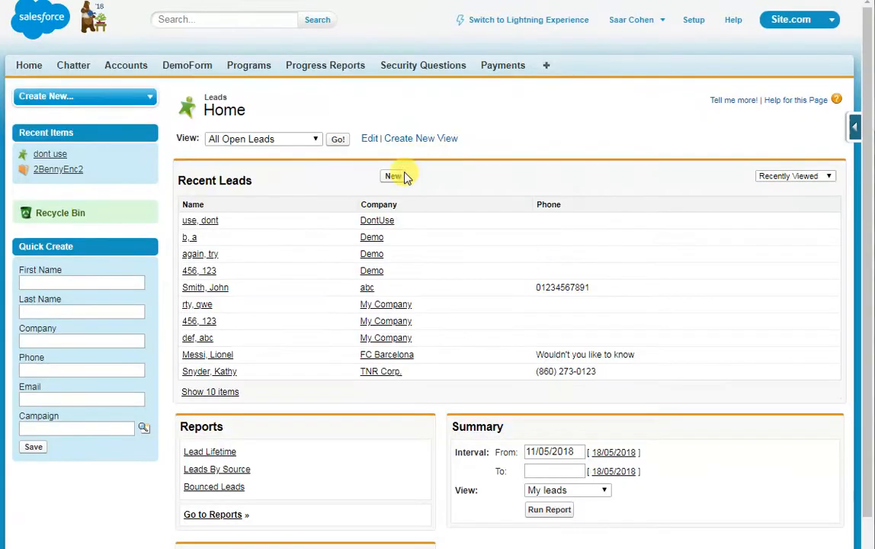
left_click(210, 221)
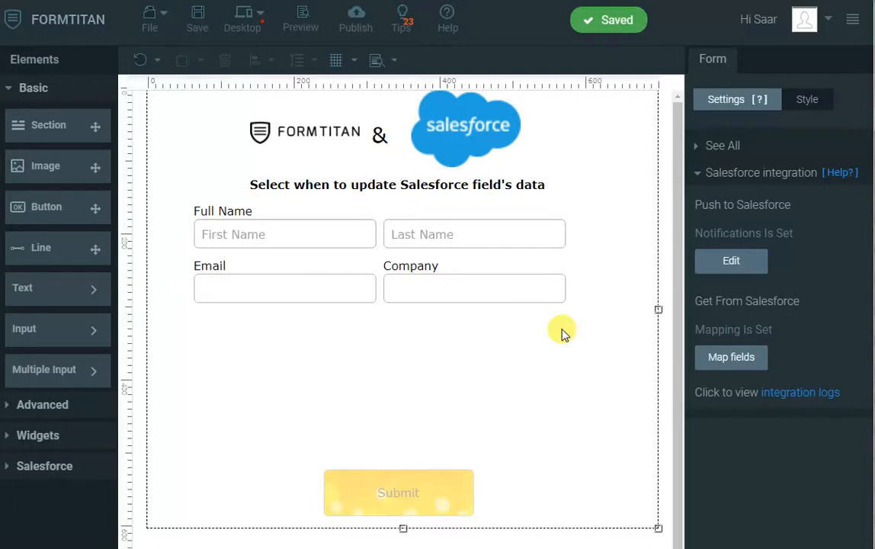
Open the form's Push to Salesforce settings for the Lead object and change its action from Create to Update
left_click(724, 263)
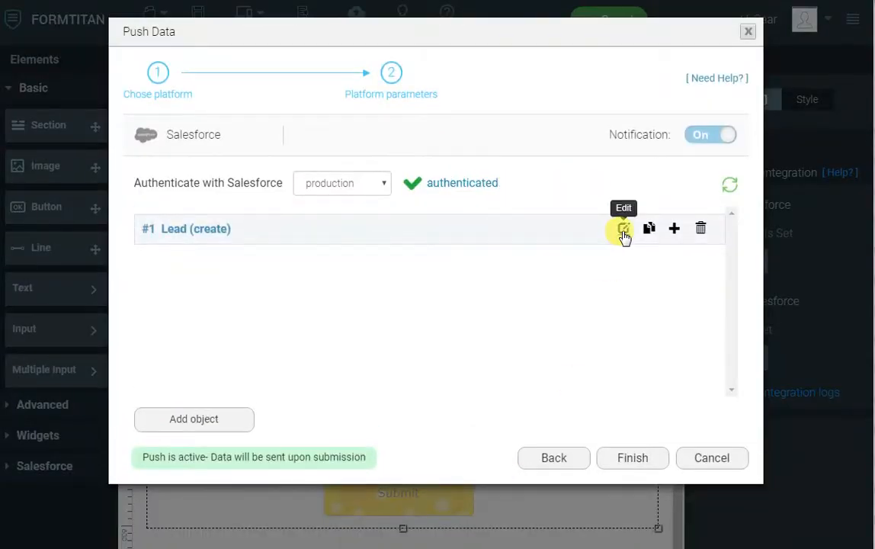
left_click(623, 229)
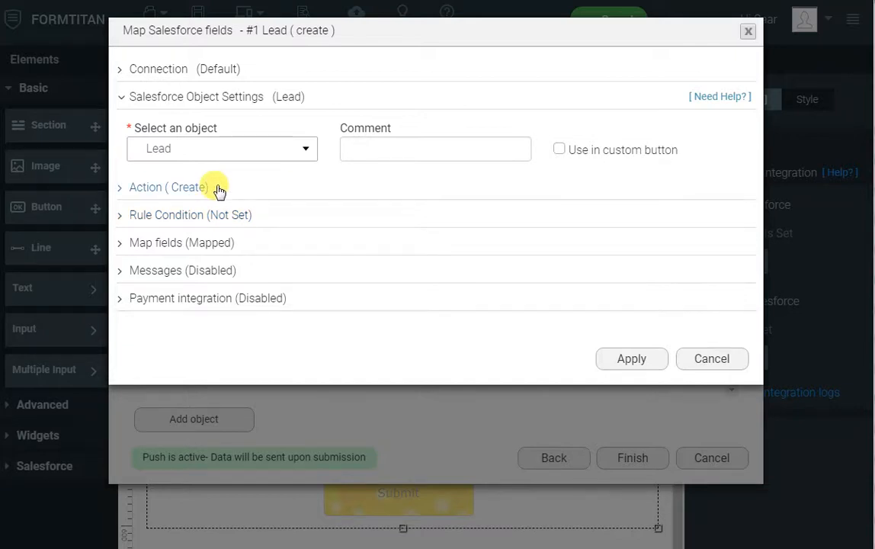
left_click(217, 189)
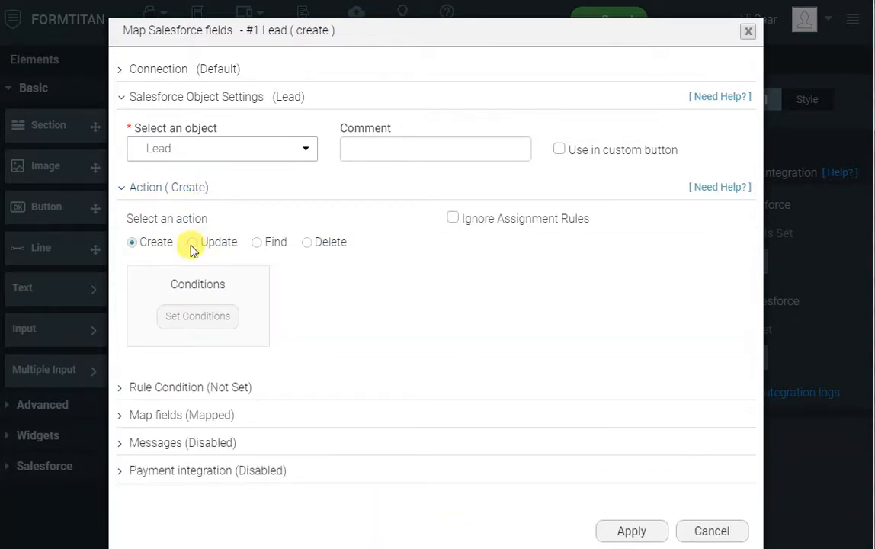
left_click(192, 243)
Set the update condition to CRM Email equals the form's Email field, and choose Create when no match is found
left_click(191, 315)
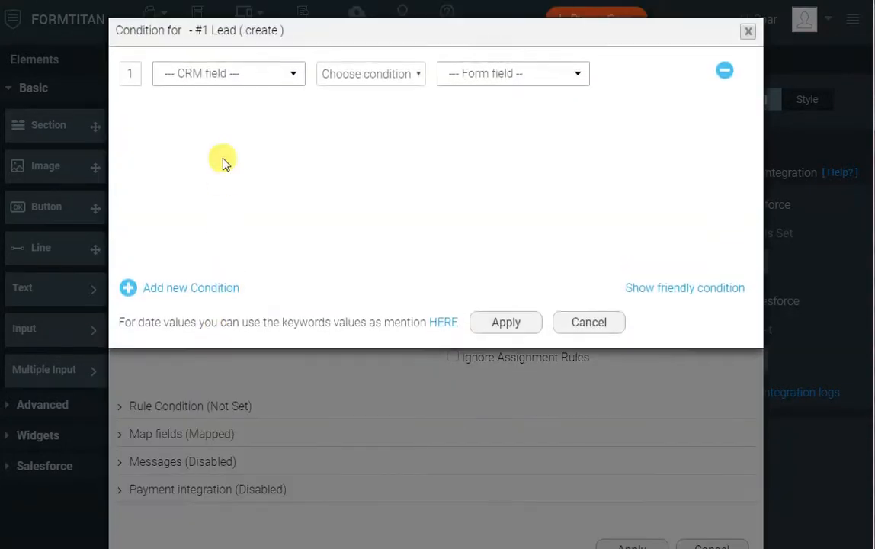
left_click(233, 85)
type("email")
key("Return")
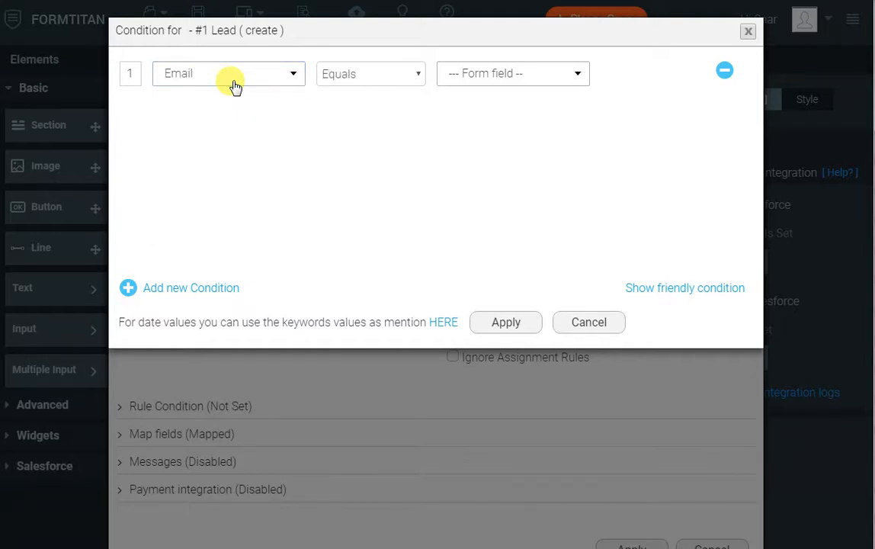
type("em")
key("Return")
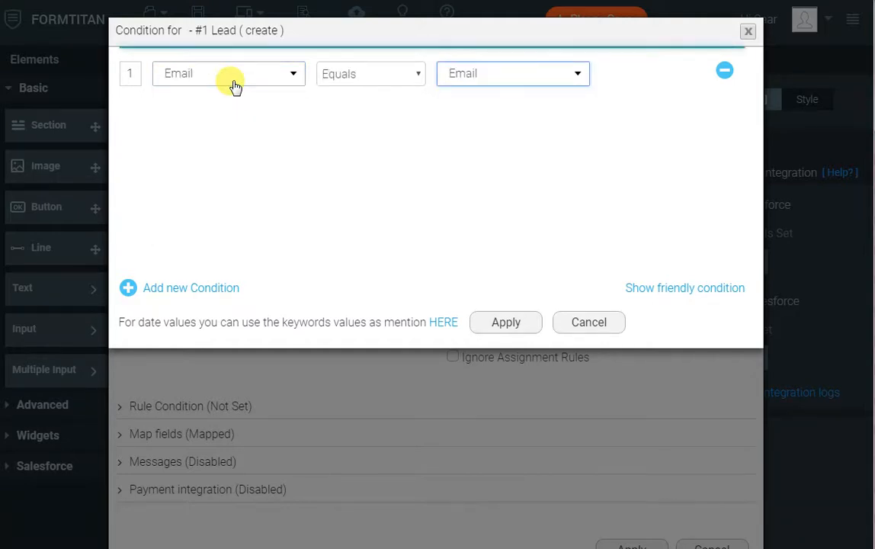
left_click(516, 320)
left_click_drag(464, 275, 562, 273)
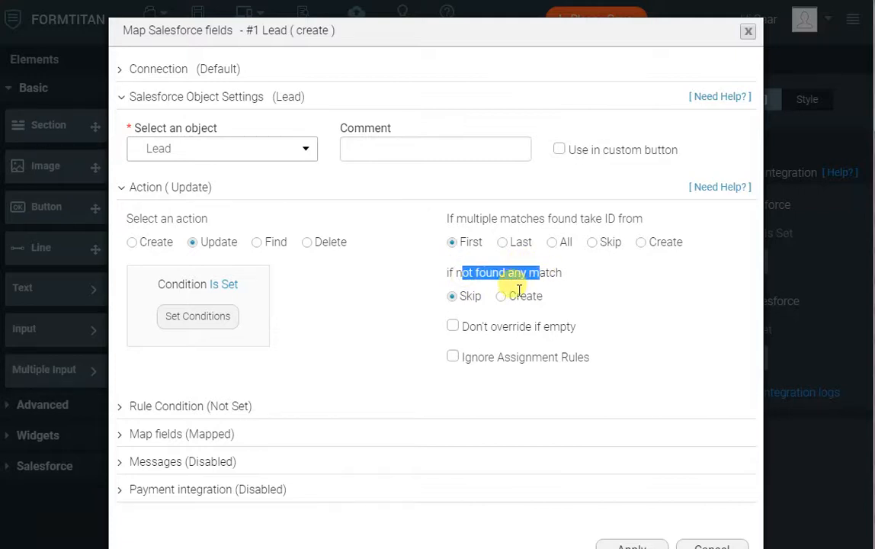
left_click(499, 297)
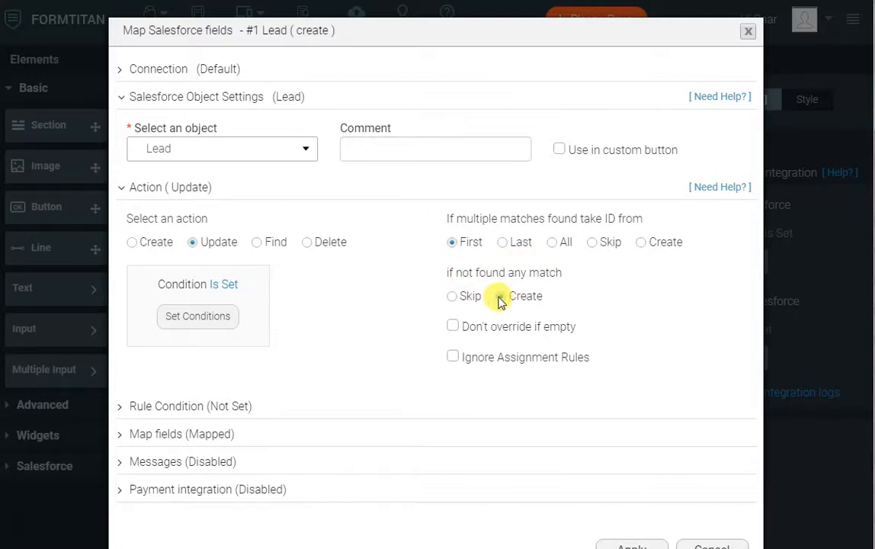
In the Lead field mapping, set the If settings of Last Name and First Name to Don't use for update
left_click(202, 434)
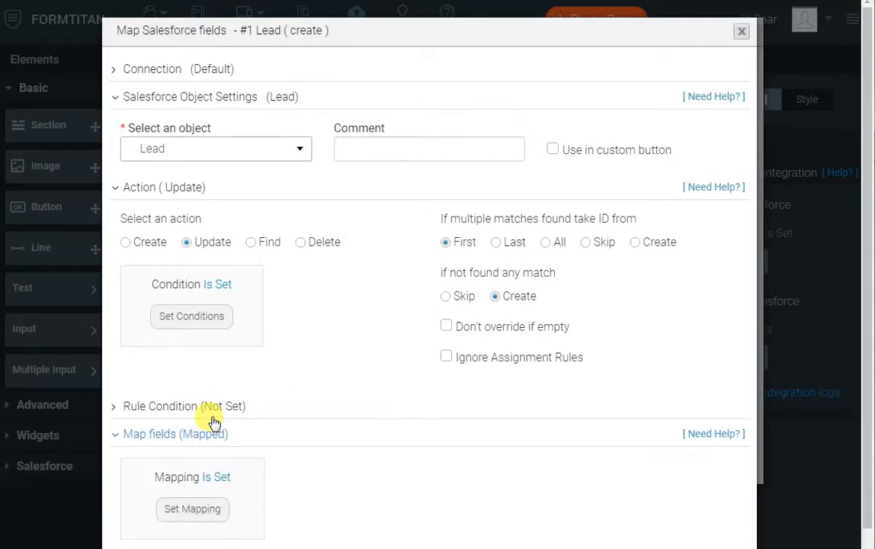
left_click(206, 515)
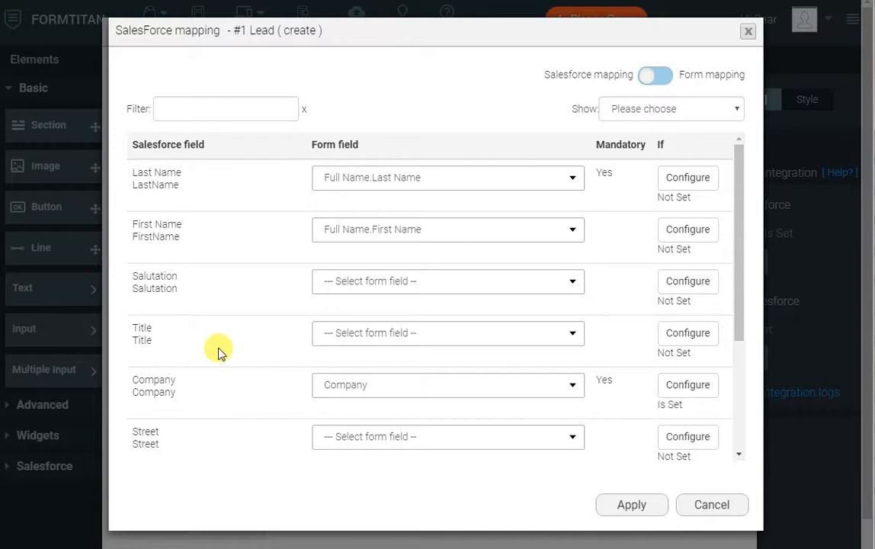
left_click(676, 179)
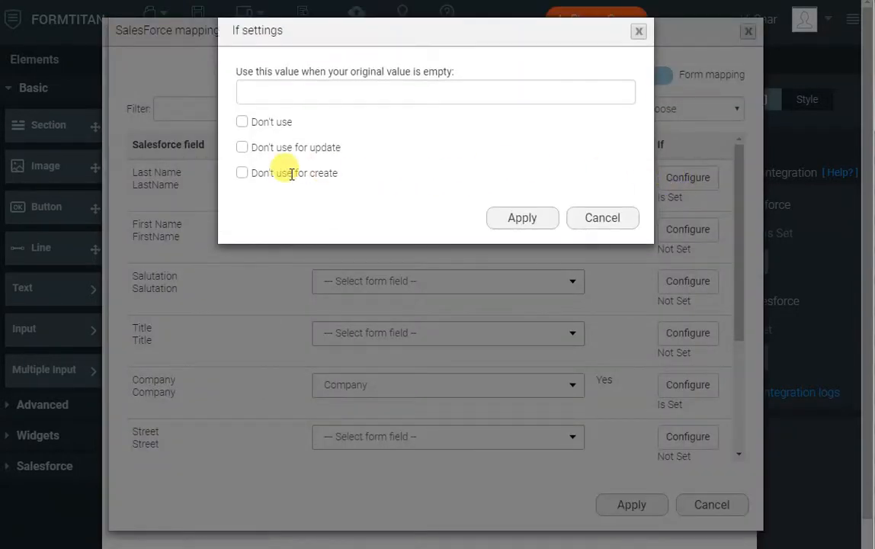
left_click(243, 147)
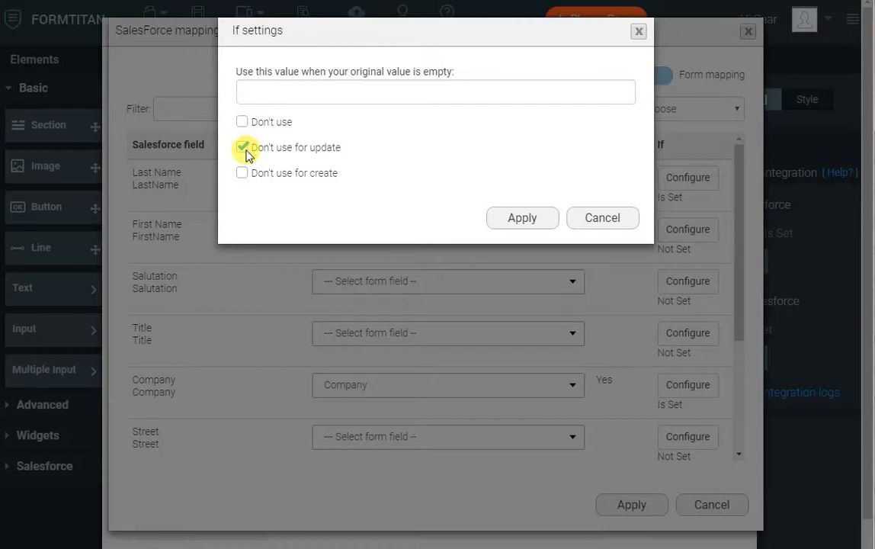
left_click(533, 221)
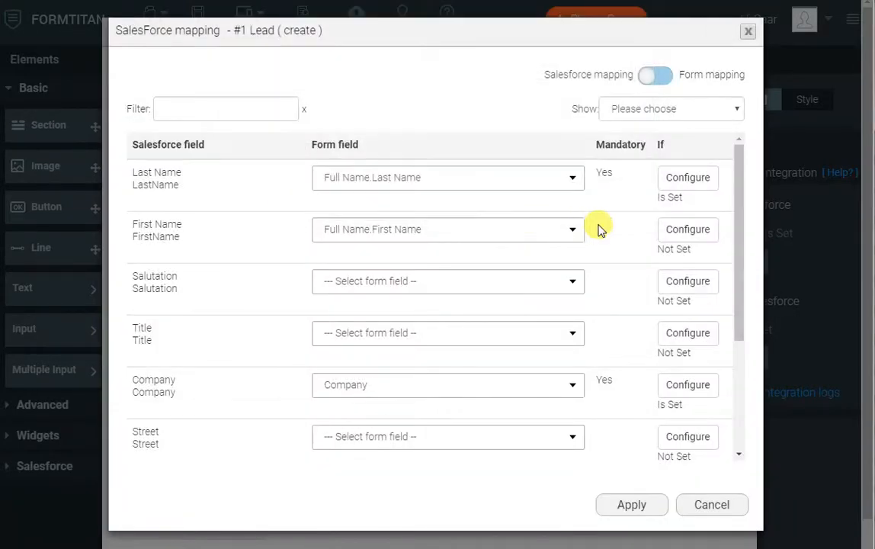
left_click(686, 230)
left_click(242, 147)
left_click(536, 219)
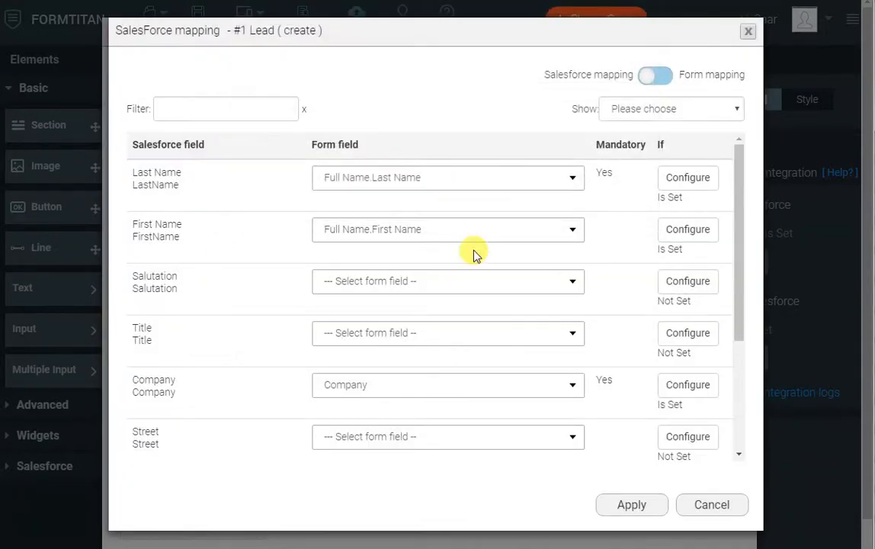
Confirm Company's If settings with Demo Company as the empty-value replacement, then save the Lead push settings and publish the form
left_click(662, 385)
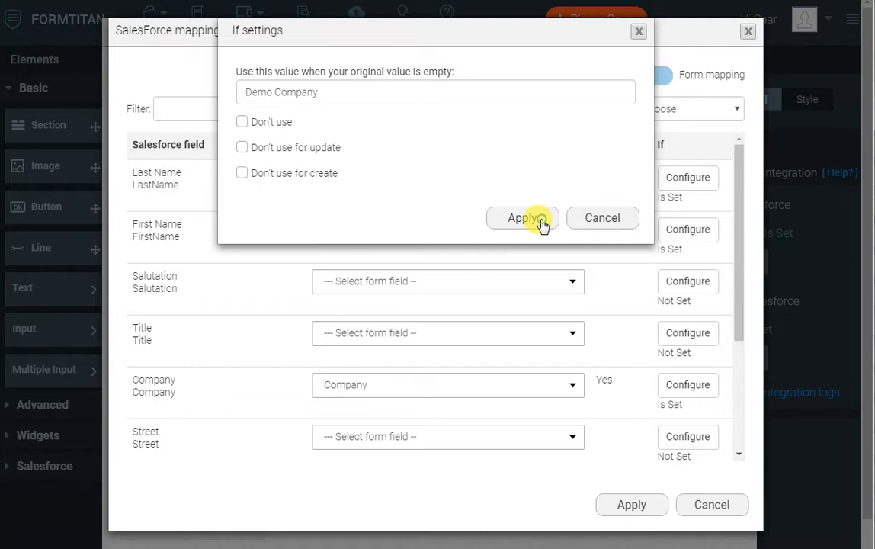
left_click(537, 220)
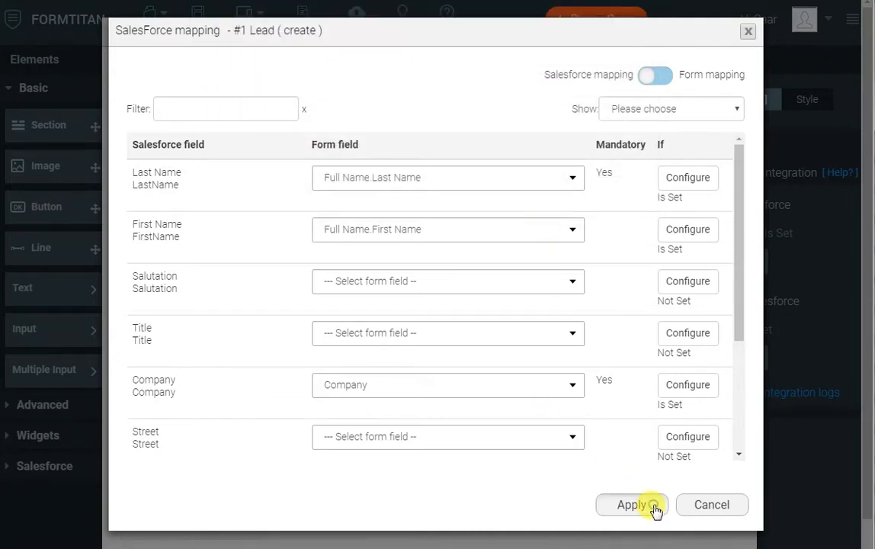
left_click(651, 507)
scroll(595, 427, "down", 2)
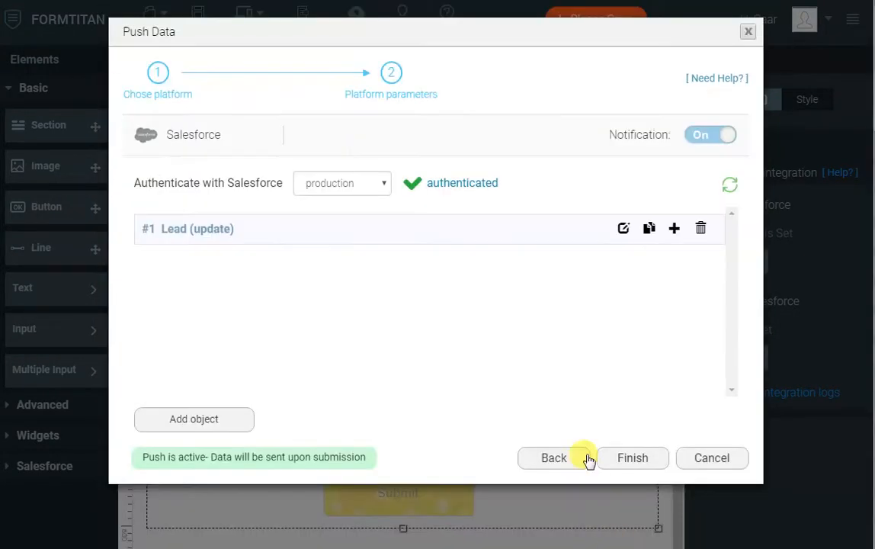
left_click(629, 466)
left_click(356, 11)
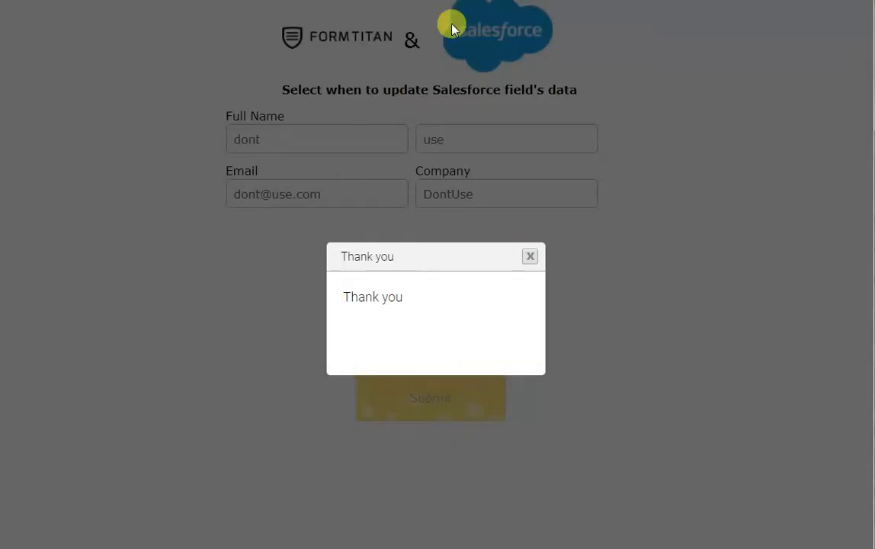
In the published form, submit first name "a", last name "b", the same test e-mail and company "123"
left_click(348, 137)
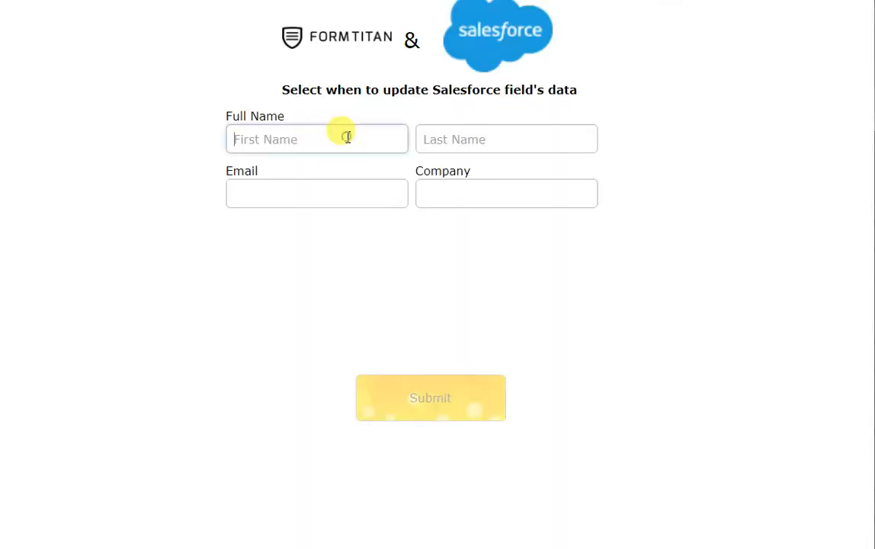
type("a")
left_click(471, 143)
type("b")
left_click(349, 194)
type("d")
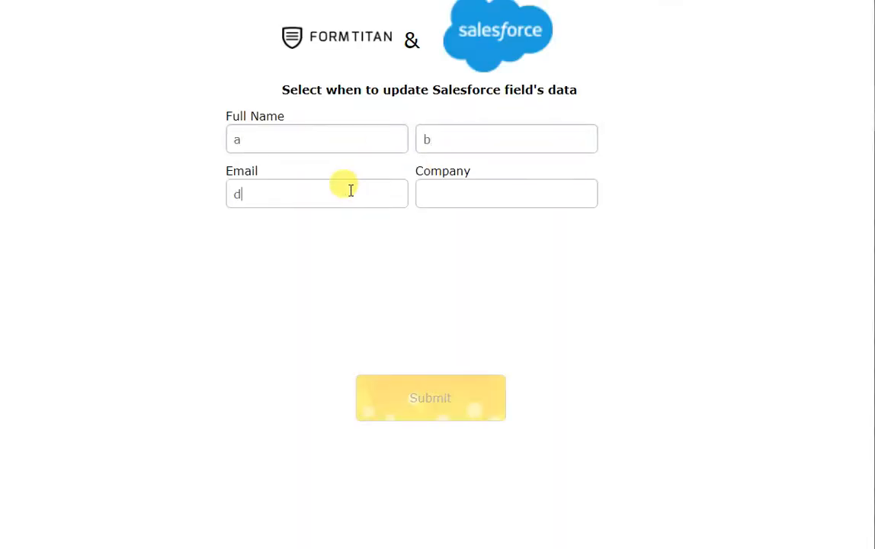
type("ont@use.com")
key("Tab")
type("123")
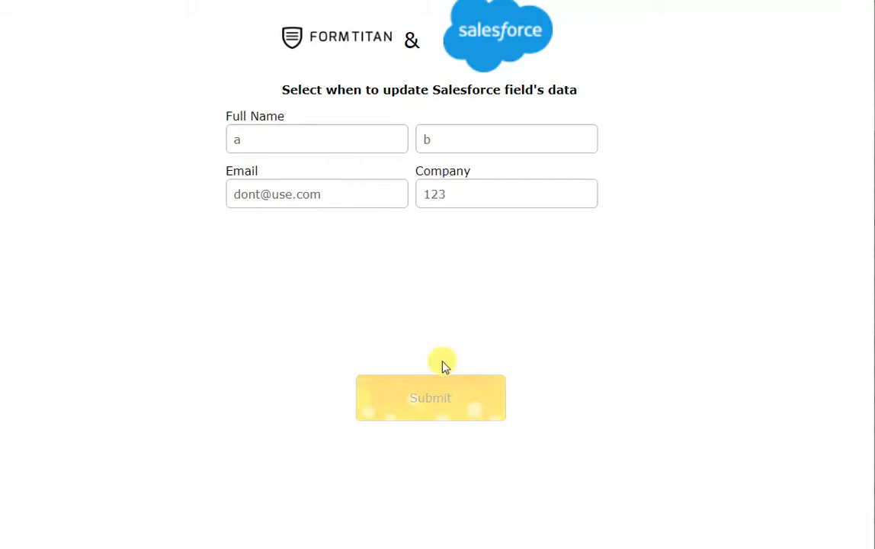
left_click(439, 401)
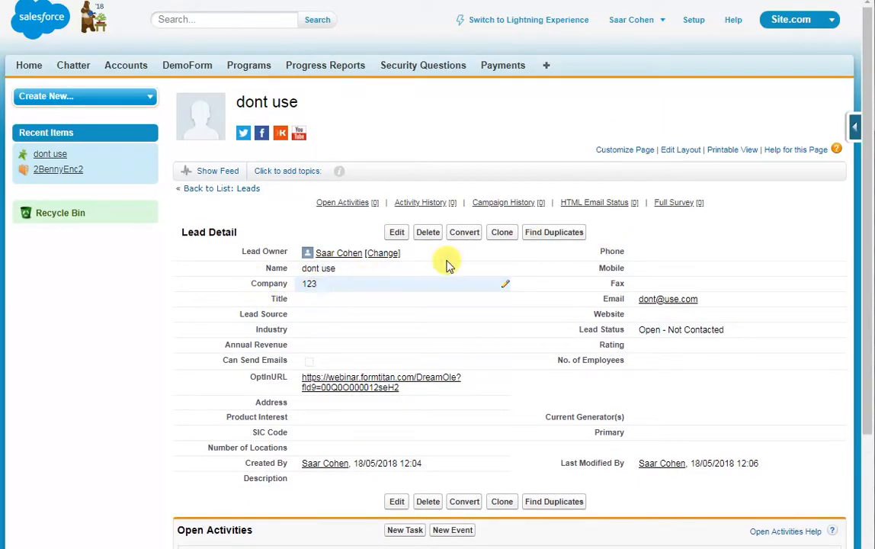
Switch to Salesforce, check the name and company of the "dont use" lead, and delete the lead
left_click(427, 233)
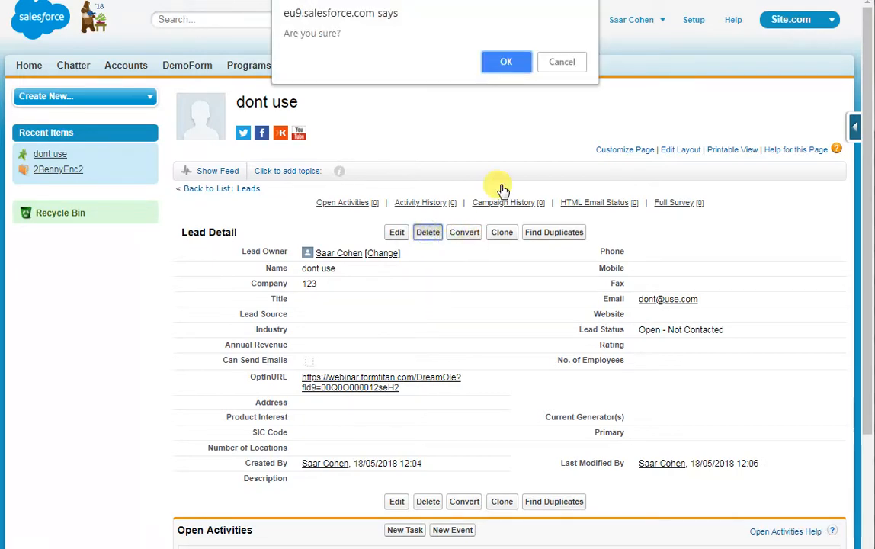
left_click(503, 63)
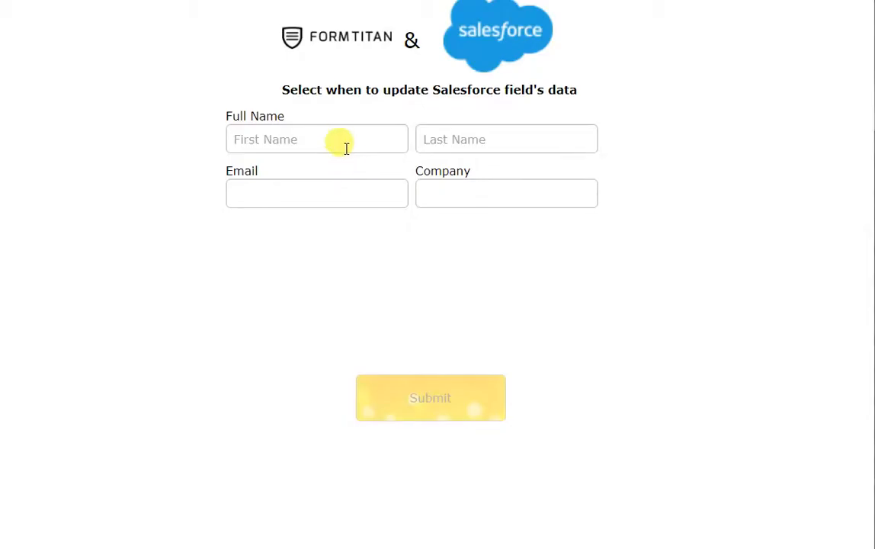
Return to the published form and submit first name "Dont", last name "Use", the test e-mail and company "123"
left_click(346, 140)
type("Dont")
key("Tab")
type("Use")
key("Tab")
type("dont")
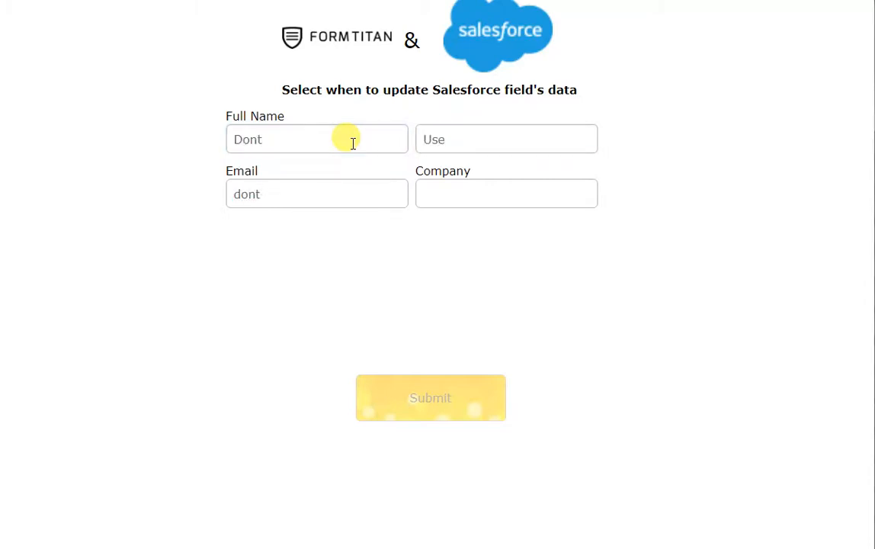
type("@use.com")
key("Tab")
type("123")
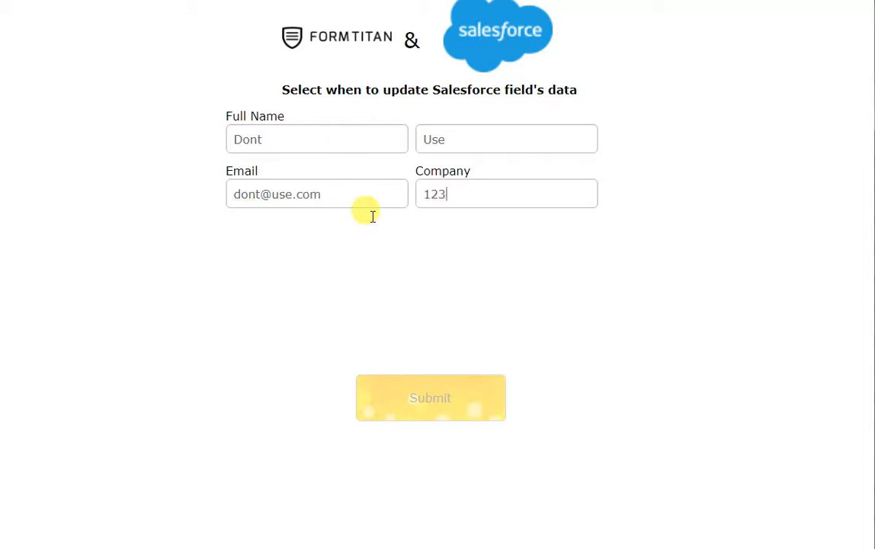
left_click(444, 418)
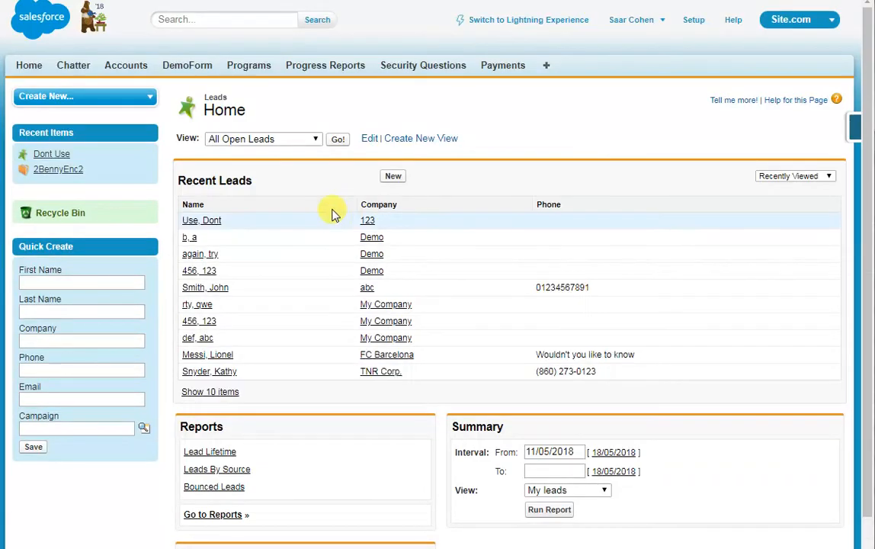
Open the new "Use, Dont" lead from Salesforce's Recent Leads, then return to FormTitan and close the Publish form dialog
left_click(208, 222)
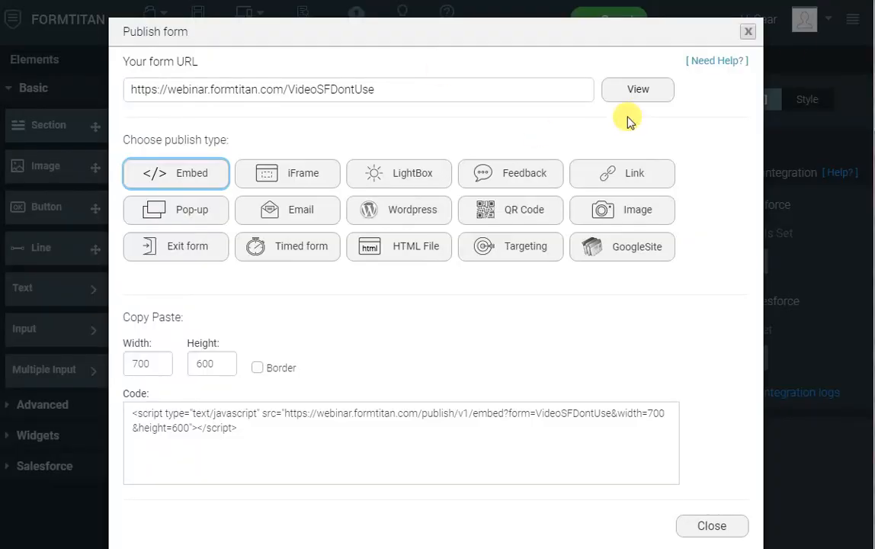
left_click(749, 32)
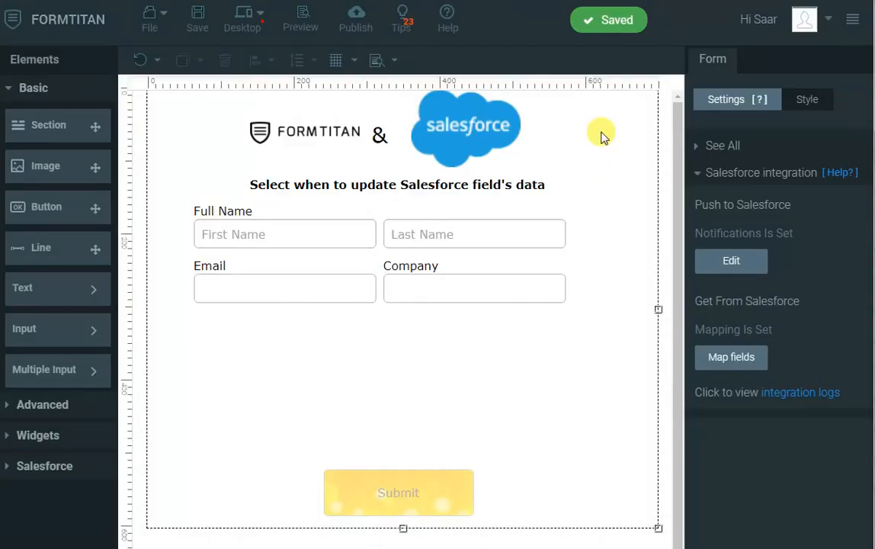